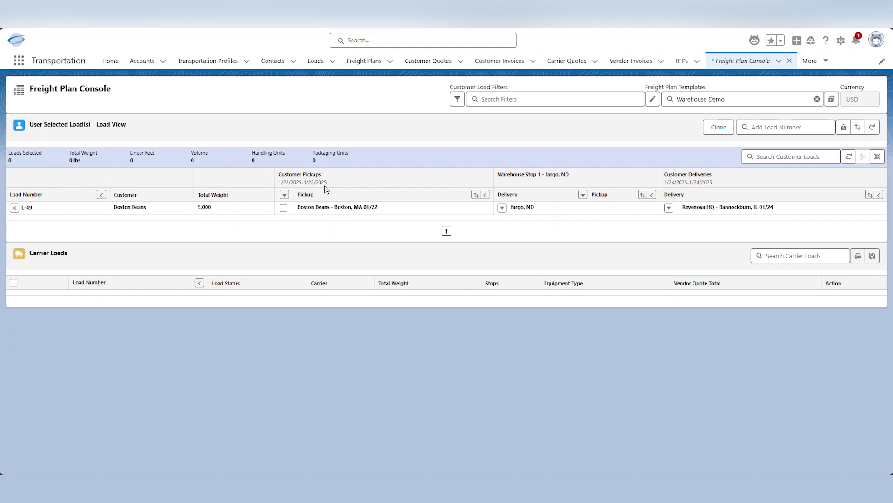
Step: Create a new Truckload carrier load for L-49 from the Boston Beans pickup to the Fargo, ND warehouse delivery
left_click_drag(328, 182, 283, 184)
left_click_drag(719, 182, 594, 185)
left_click(284, 207)
left_click(502, 208)
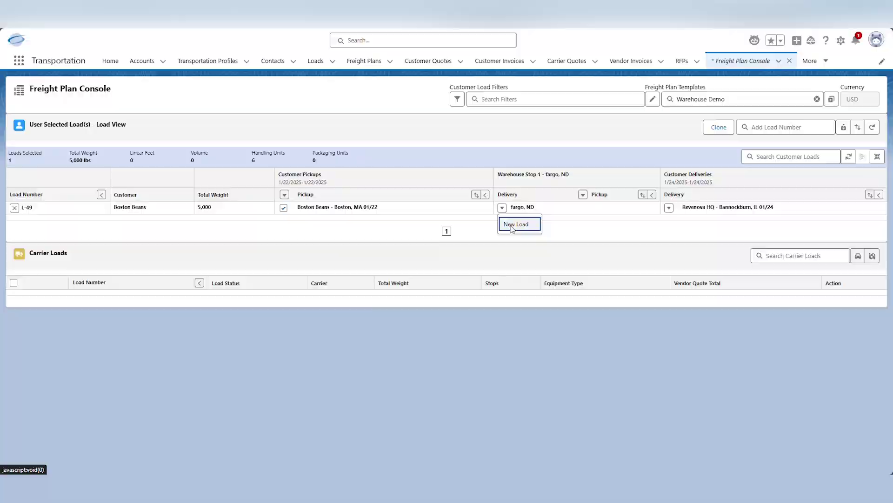
left_click(512, 225)
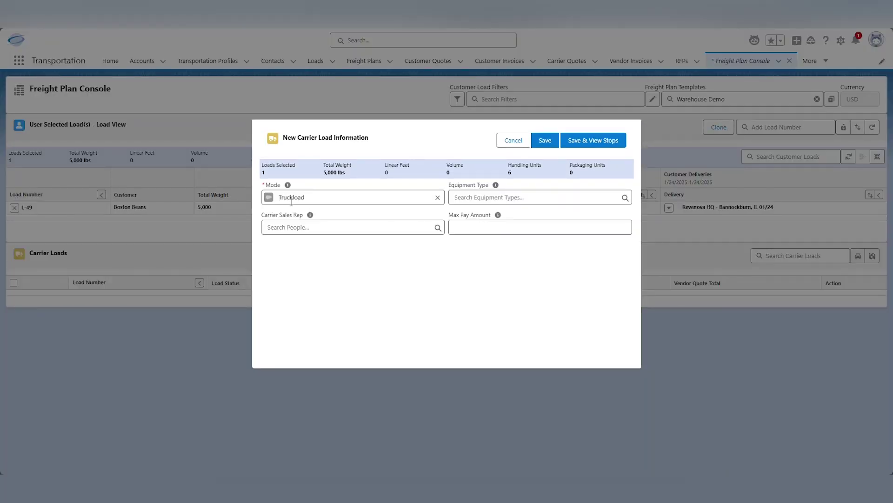
left_click(550, 144)
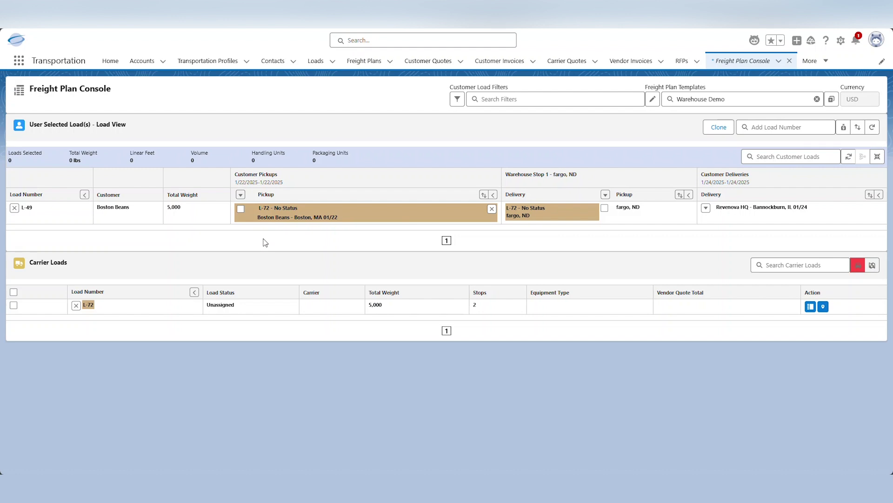
Step: Open load L-49 and set the expected date of the Warehouse Stop 1 delivery on carrier load L-72 to 1/22/2025
left_click(27, 209)
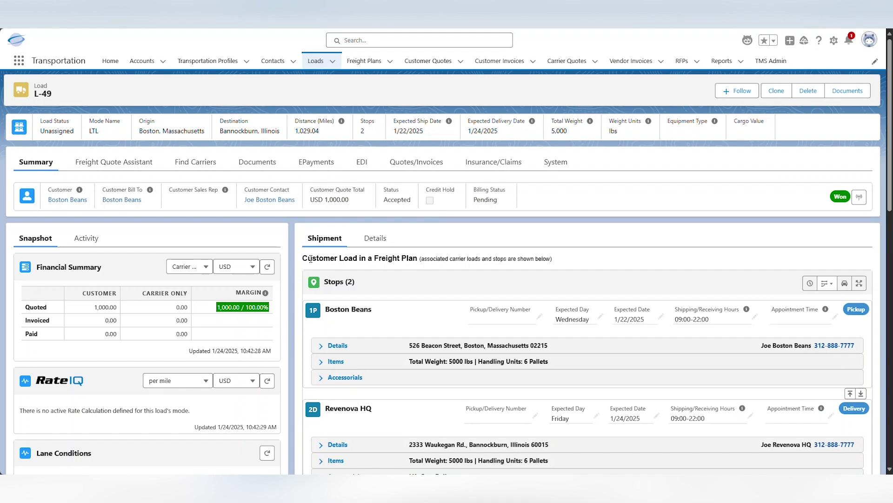
left_click_drag(310, 259, 387, 259)
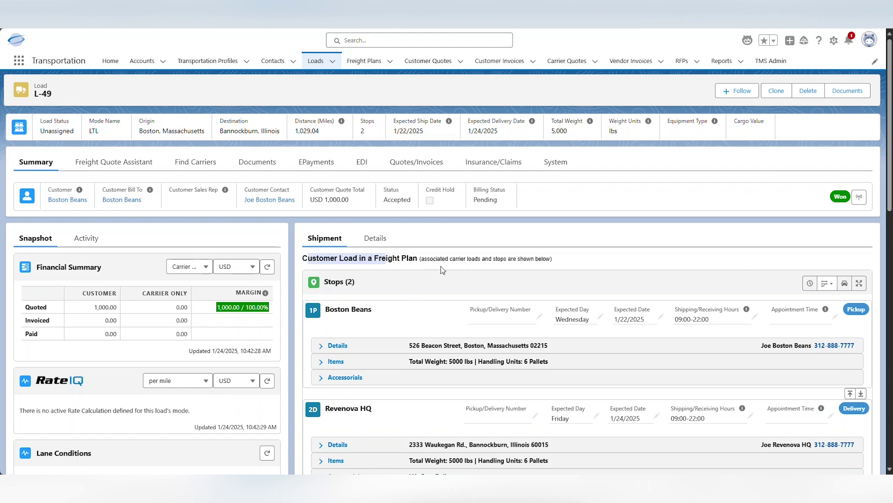
scroll(440, 267, "down", 4)
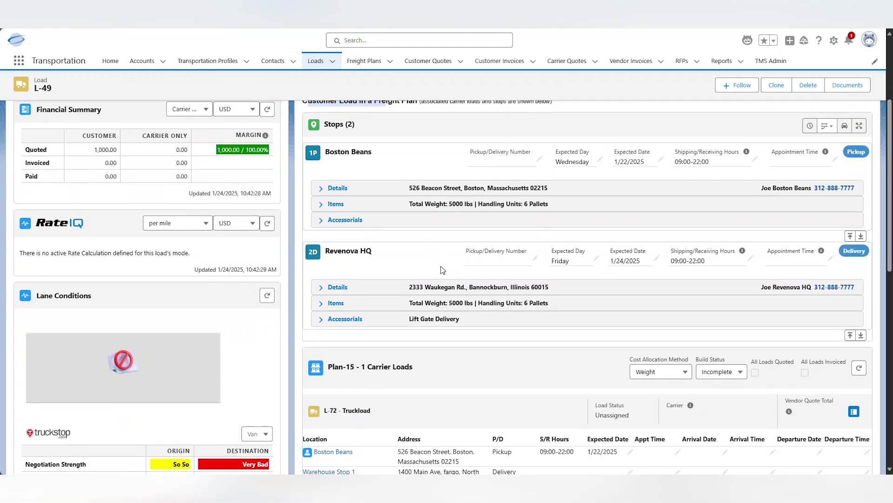
scroll(440, 266, "down", 4)
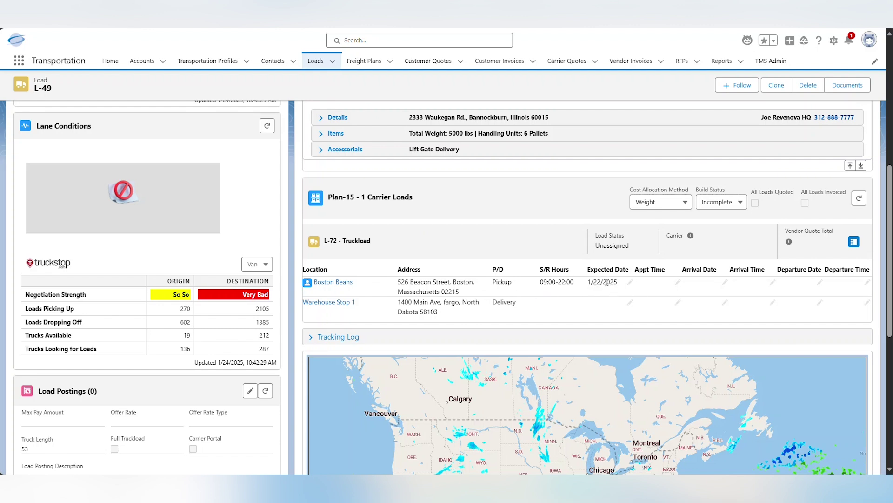
left_click(631, 303)
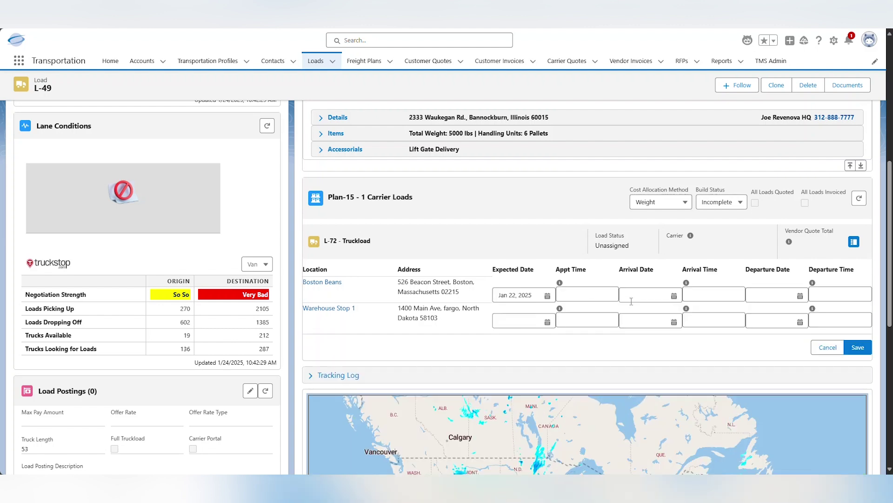
left_click(545, 323)
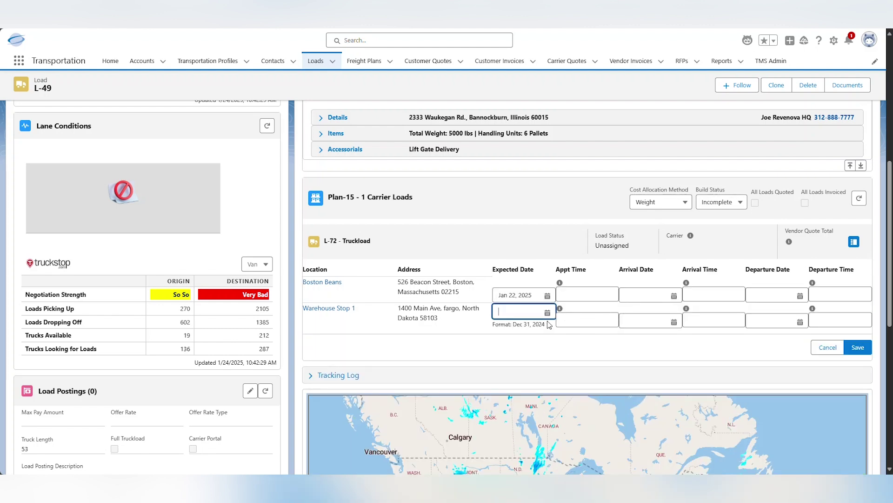
left_click(547, 312)
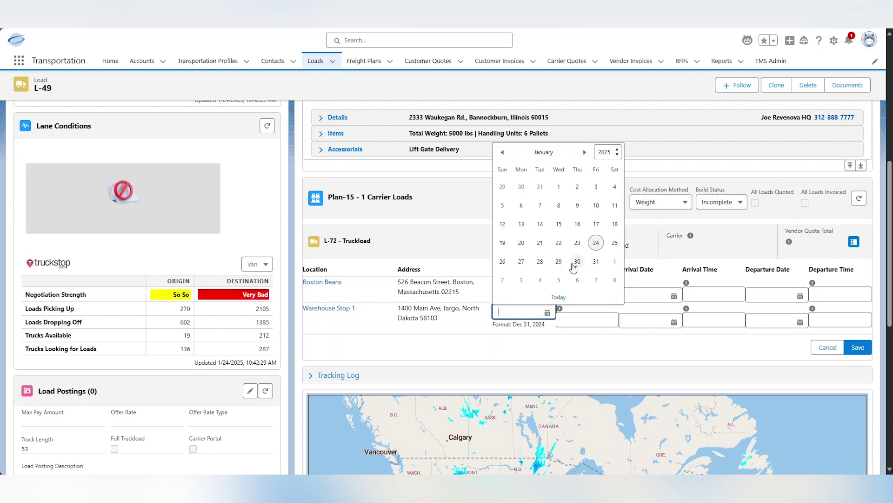
left_click(557, 256)
left_click(858, 347)
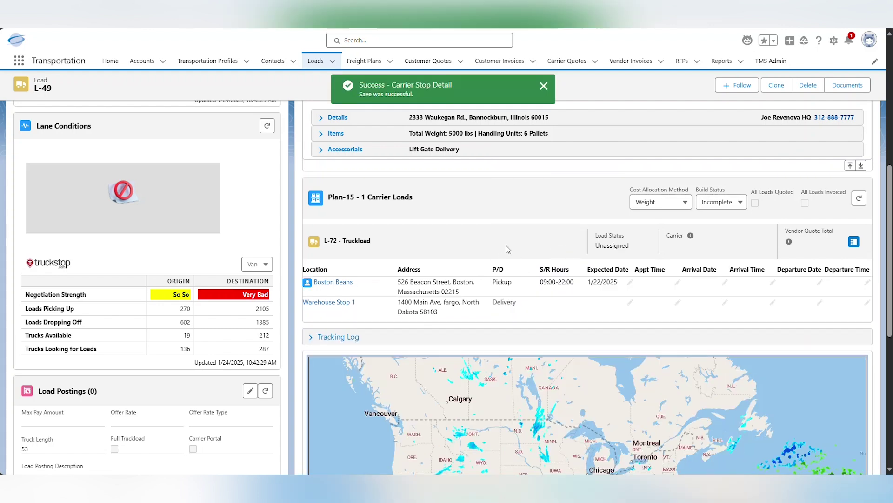
Step: Return to the Freight Plan Console from load L-49 and review the customer pickup and Warehouse Stop 1 dates
scroll(508, 250, "up", 4)
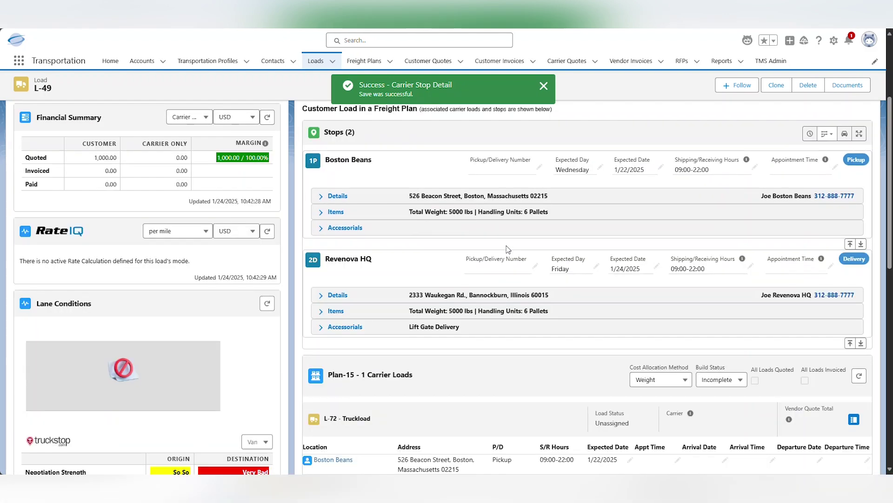
left_click(827, 143)
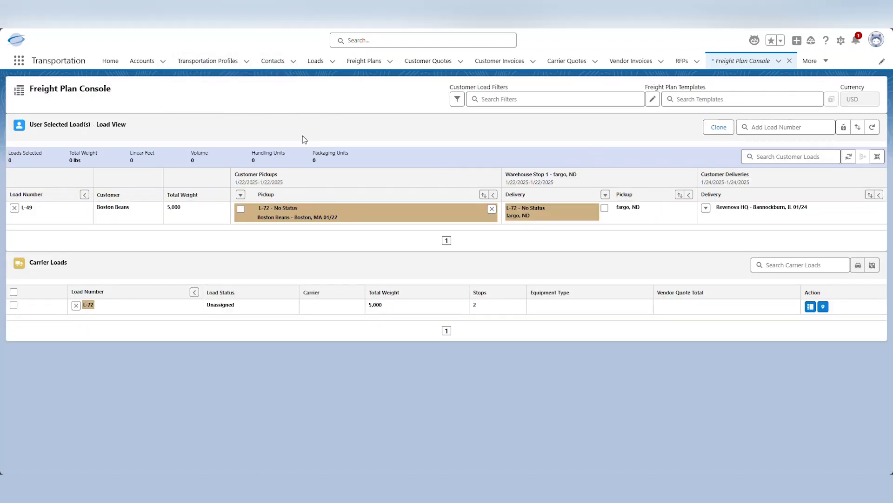
left_click_drag(235, 182, 273, 179)
left_click_drag(506, 182, 562, 188)
left_click(536, 236)
Step: Create a carrier quote on L-72 for Arsenal Gunners Truckers - Truckload with net freight charges of 500 and assign the load
left_click(811, 306)
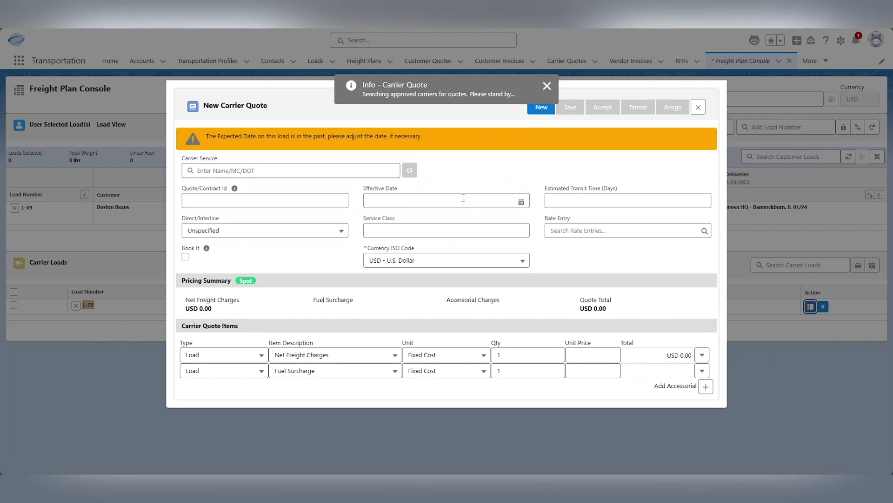
left_click(302, 175)
type("truck")
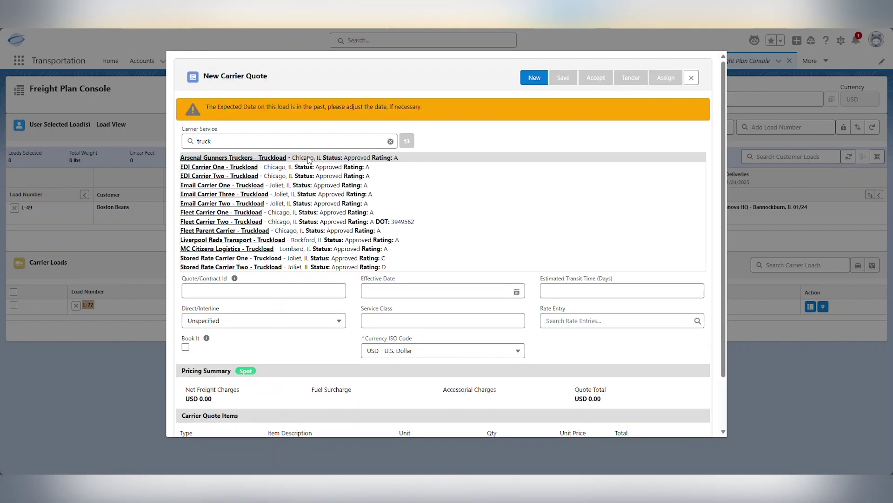
left_click(309, 158)
left_click(574, 355)
type("500")
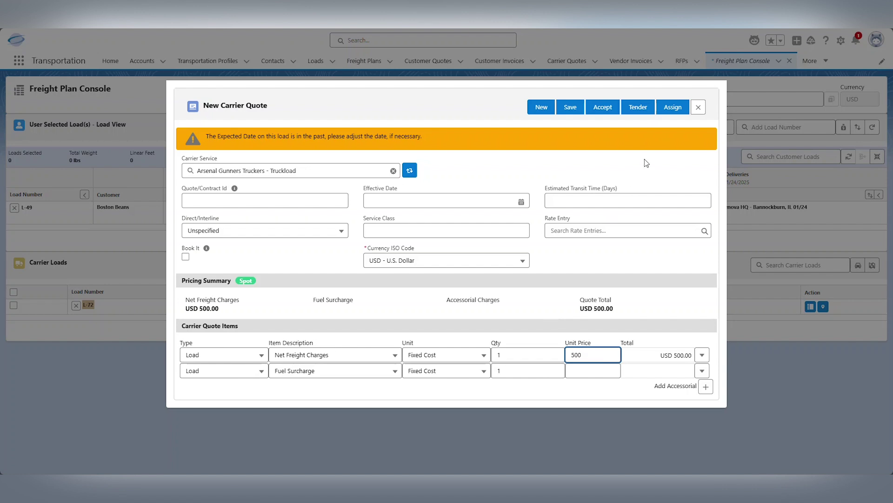
left_click(673, 109)
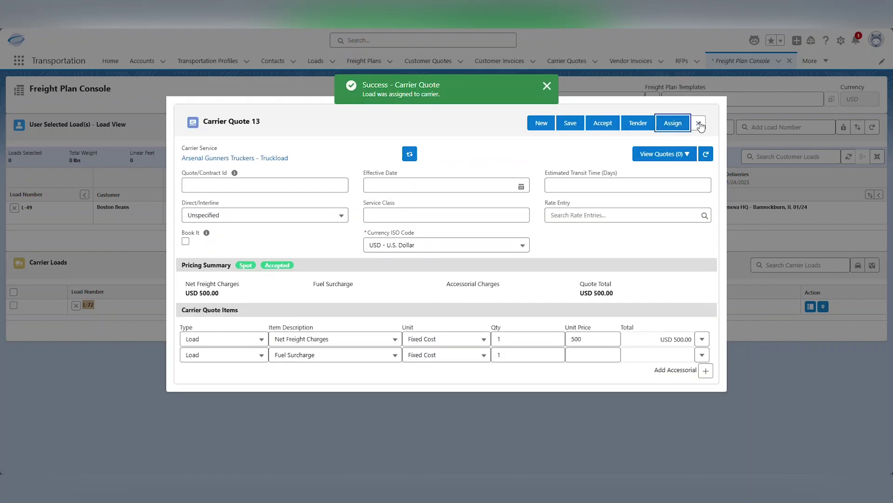
left_click(699, 124)
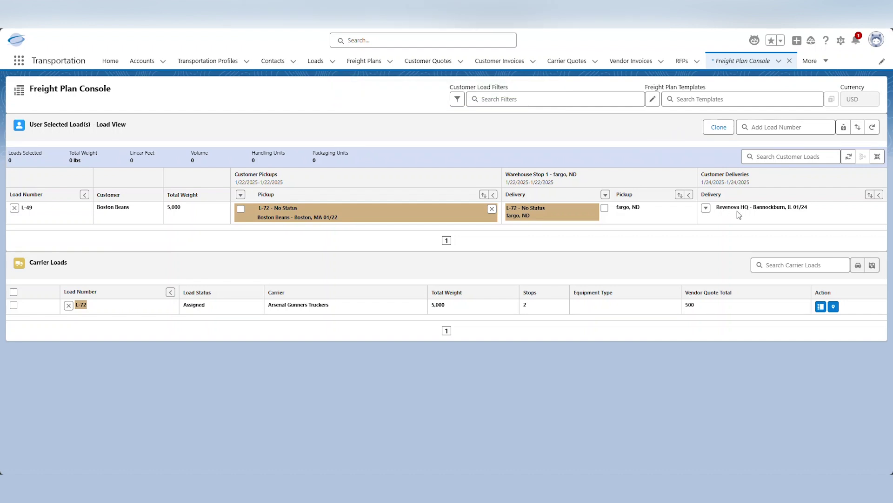
Step: Create a new Truckload carrier load from the Fargo warehouse pickup to the Revenova HQ delivery and refresh the carrier loads' mileage
left_click(604, 208)
left_click(706, 208)
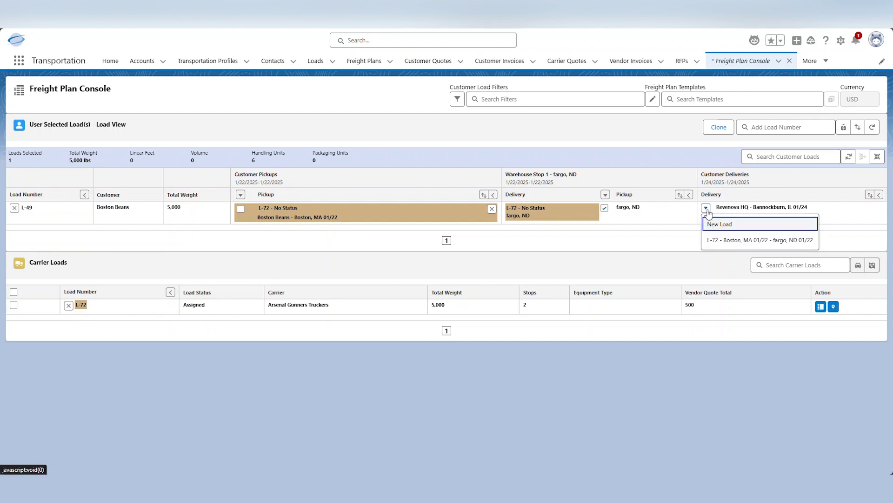
left_click(717, 224)
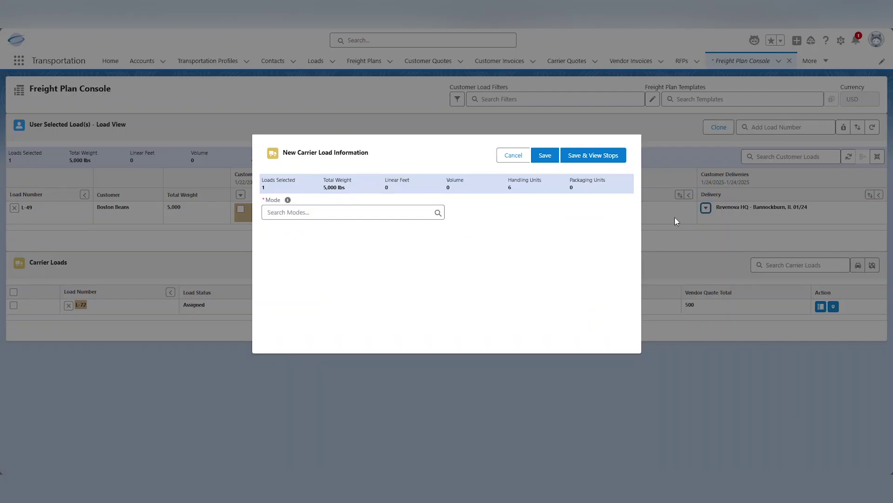
left_click(328, 214)
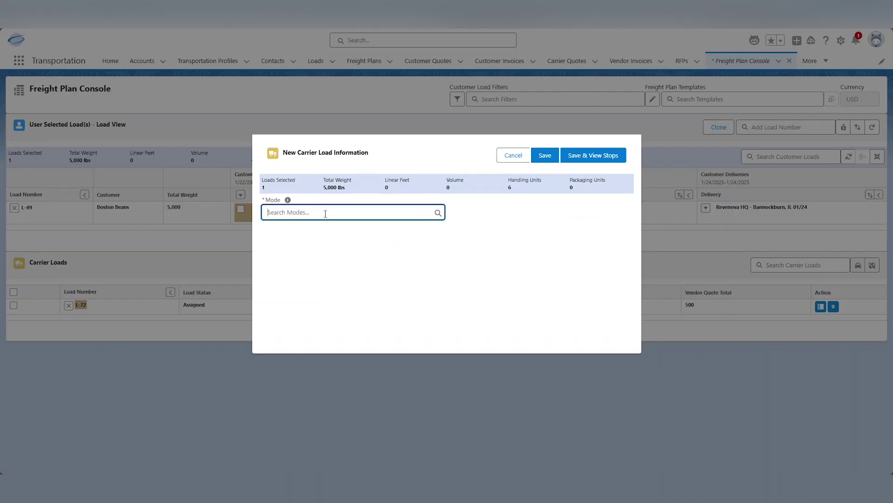
type("truck")
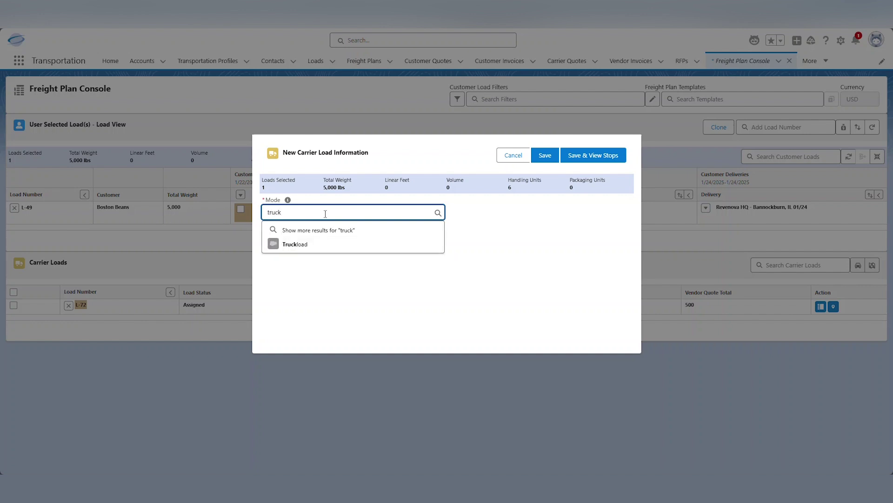
left_click(316, 248)
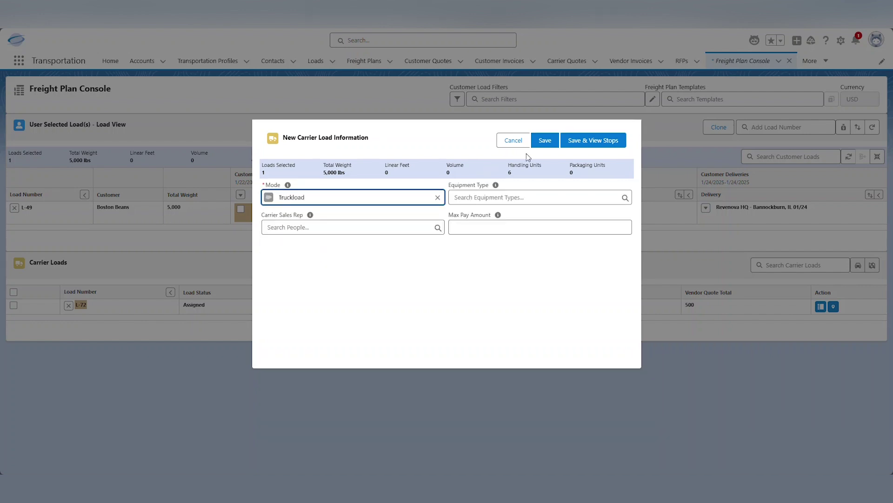
left_click(545, 141)
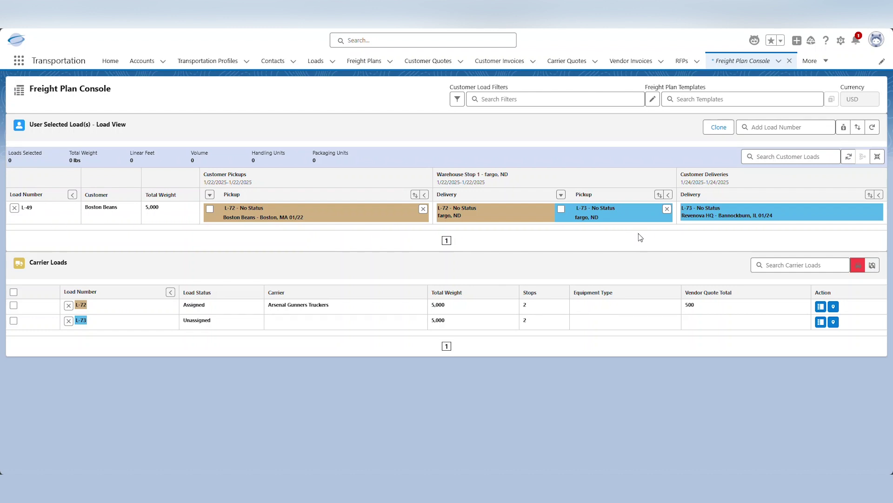
left_click(858, 269)
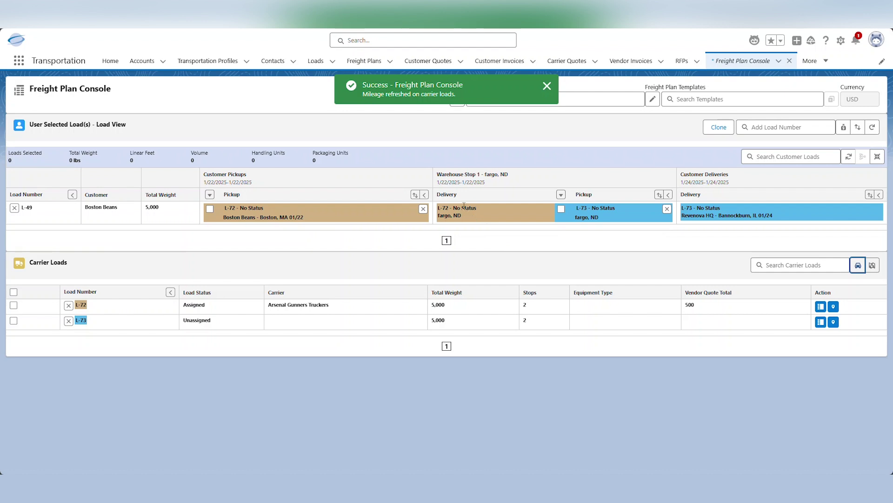
Step: Open load L-49 and set the expected date of the Warehouse Stop 1 pickup on carrier load L-73 to 1/24/2025
left_click_drag(436, 183, 490, 188)
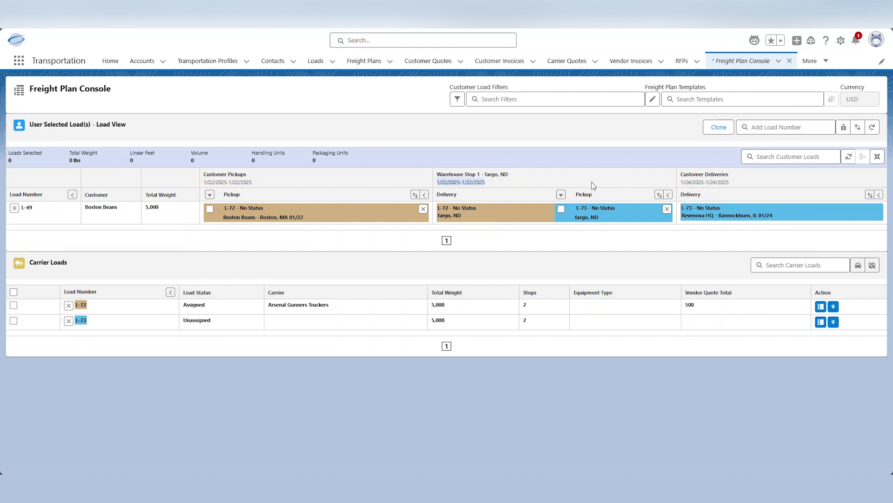
left_click(30, 211)
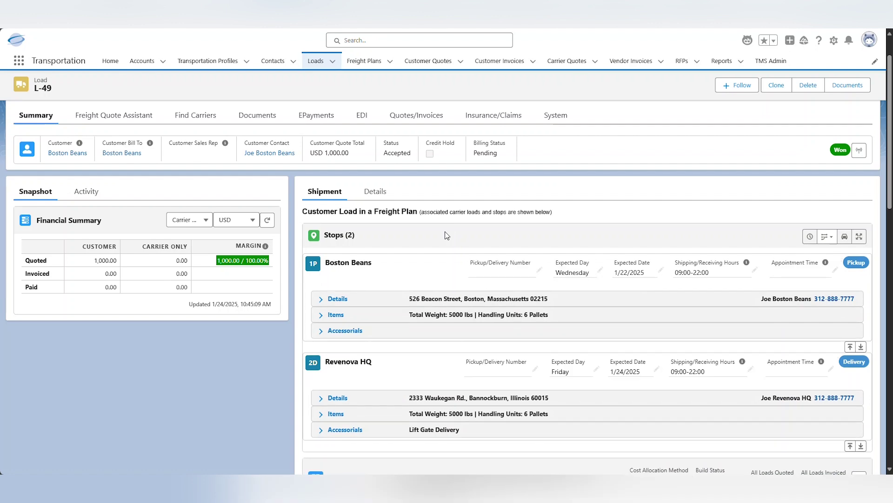
scroll(446, 235, "down", 2)
scroll(446, 235, "down", 4)
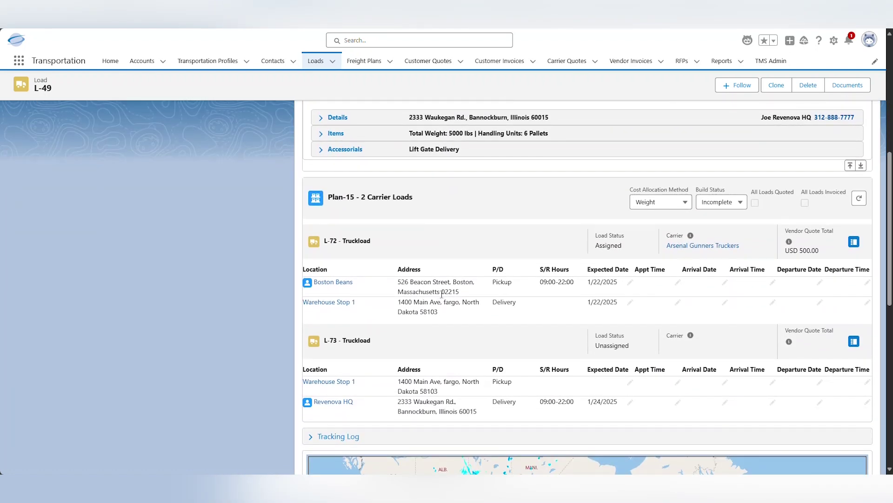
scroll(442, 294, "down", 1)
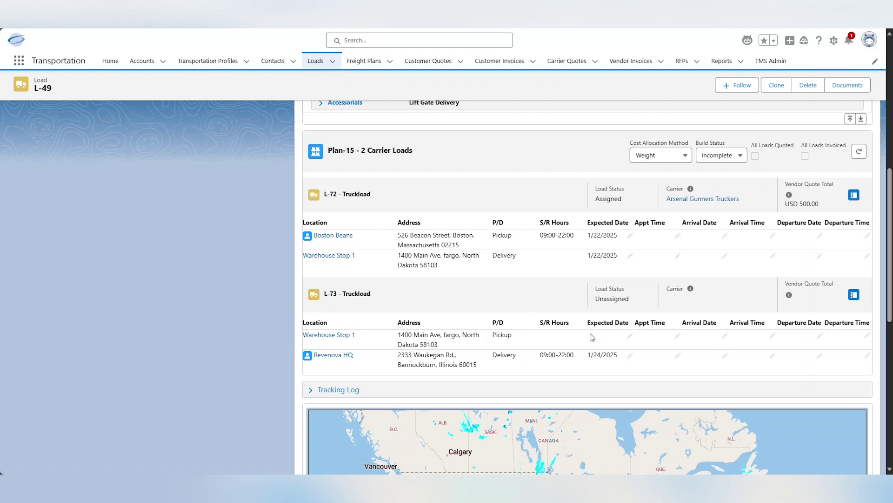
left_click_drag(590, 322, 628, 323)
left_click(631, 337)
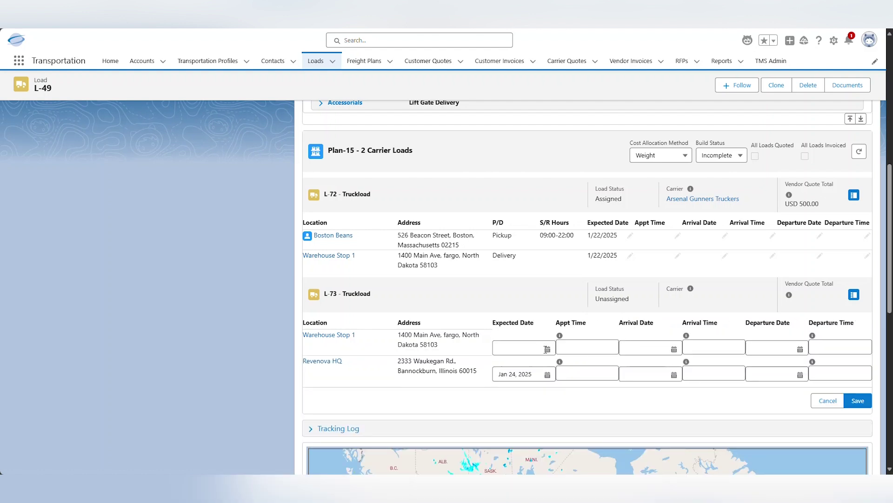
left_click(539, 349)
left_click(547, 338)
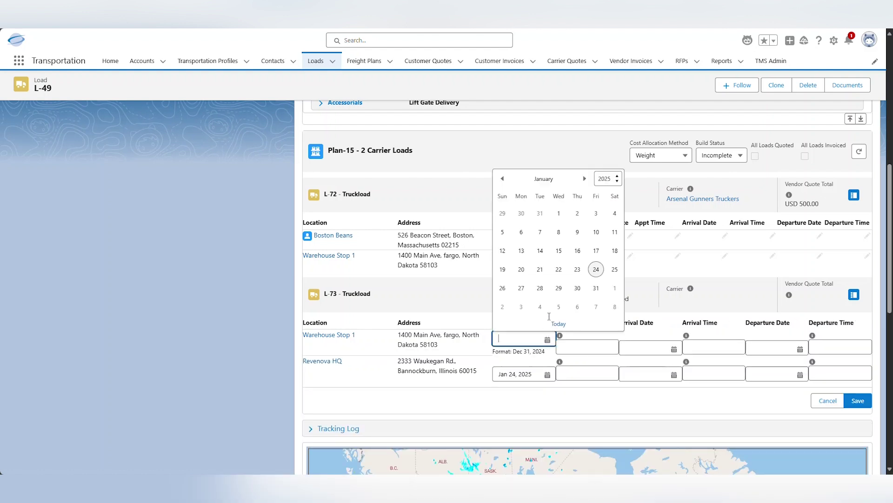
left_click(597, 269)
left_click(856, 406)
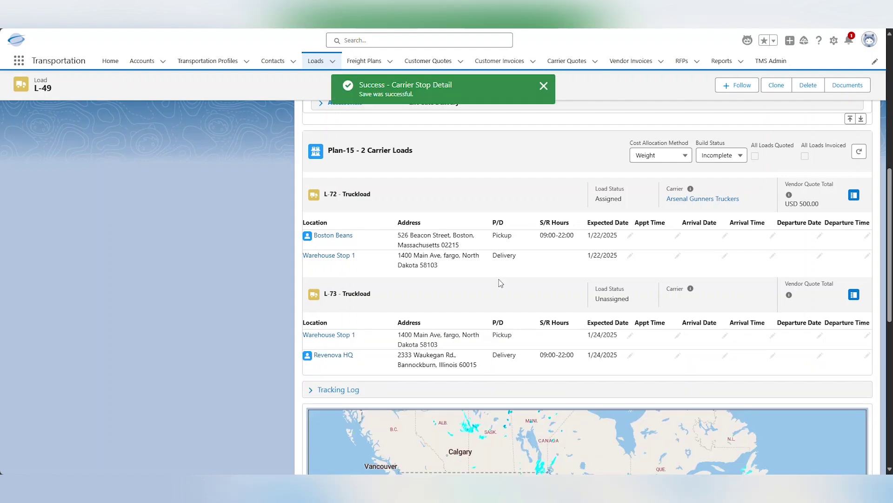
Step: Reopen the Freight Plan Console for L-49 from the load's stops section
scroll(501, 283, "up", 5)
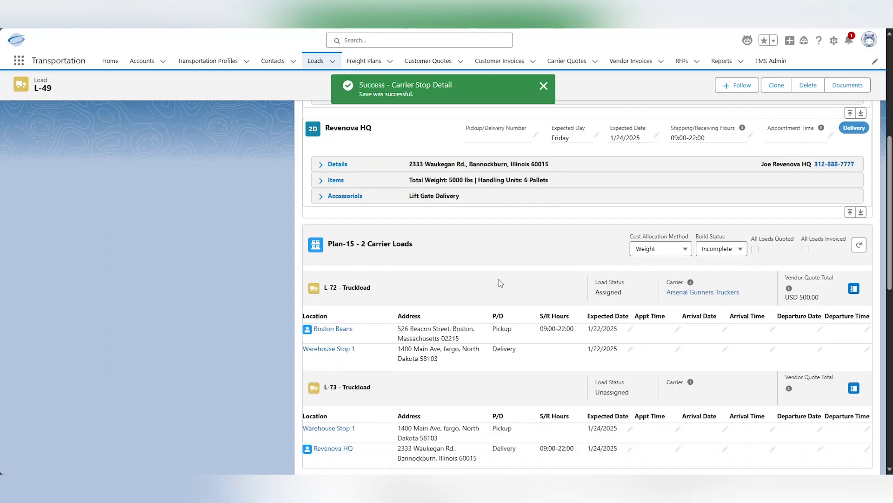
scroll(500, 283, "up", 2)
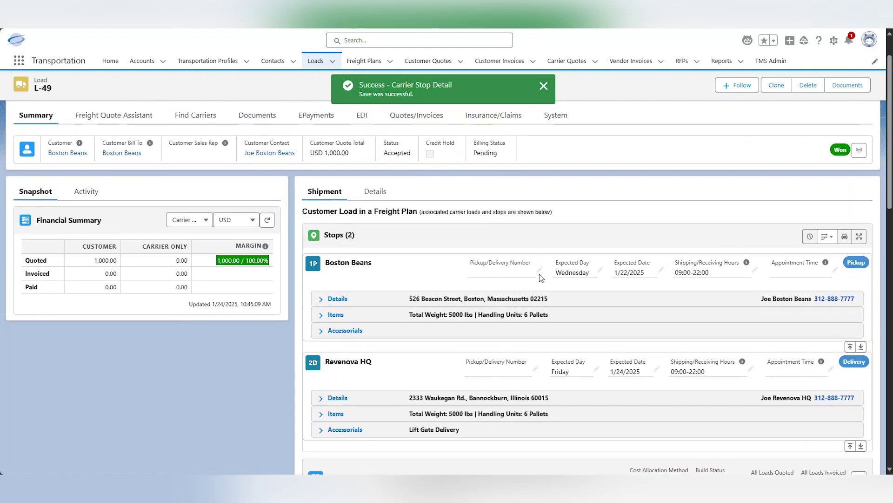
left_click(827, 236)
left_click(822, 259)
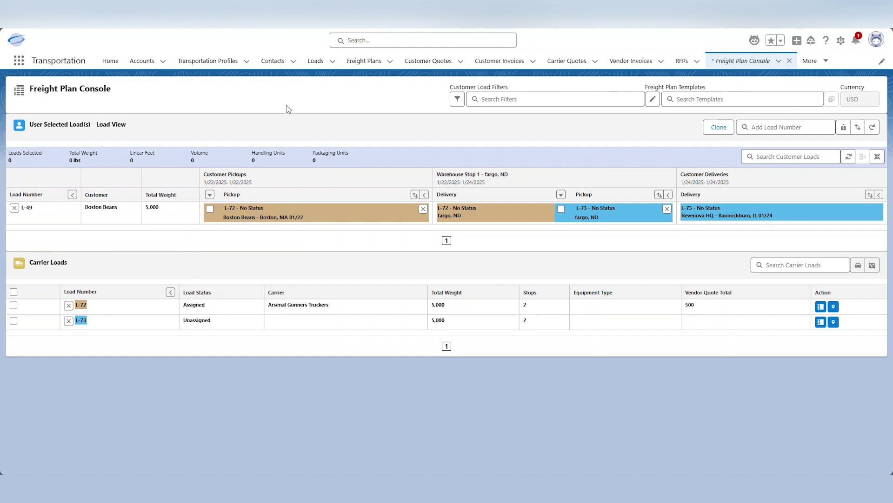
Step: Create a carrier quote on L-73 for Liverpool Reds Transport - Truckload with net freight charges of 400 and assign the load
left_click_drag(435, 182, 491, 183)
left_click(821, 322)
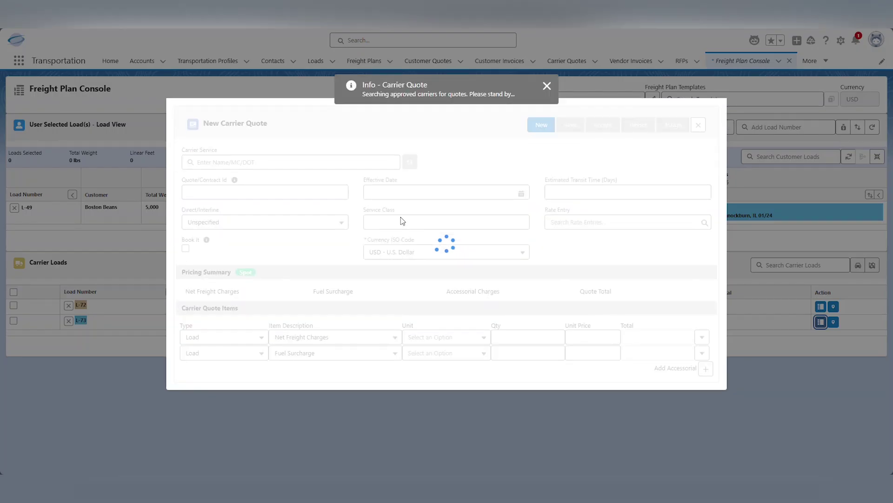
left_click(308, 152)
type("truc")
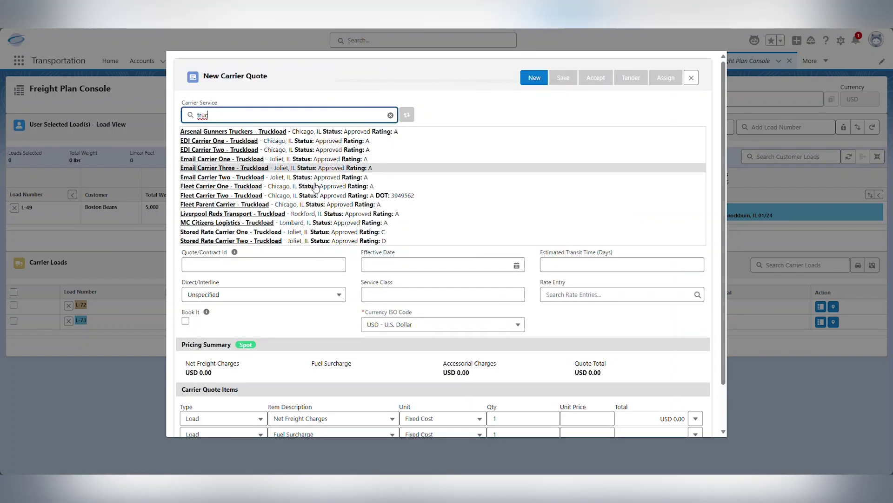
left_click(321, 215)
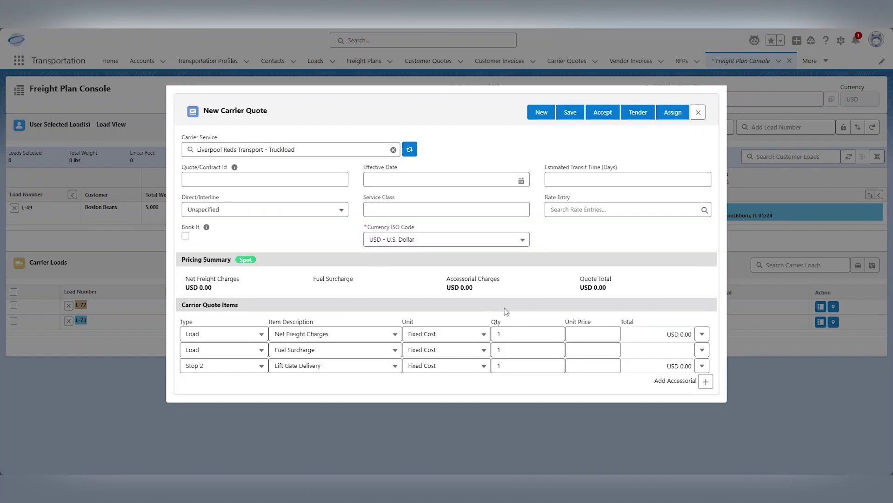
left_click(583, 332)
type("400")
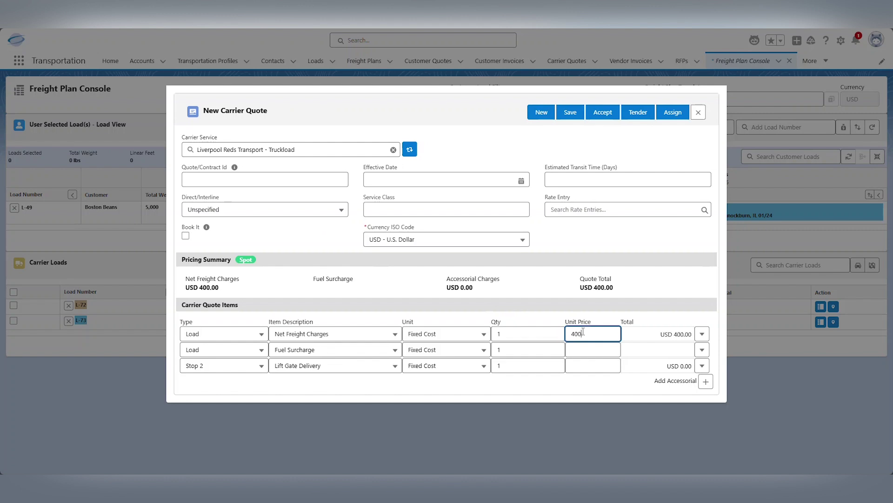
left_click(673, 112)
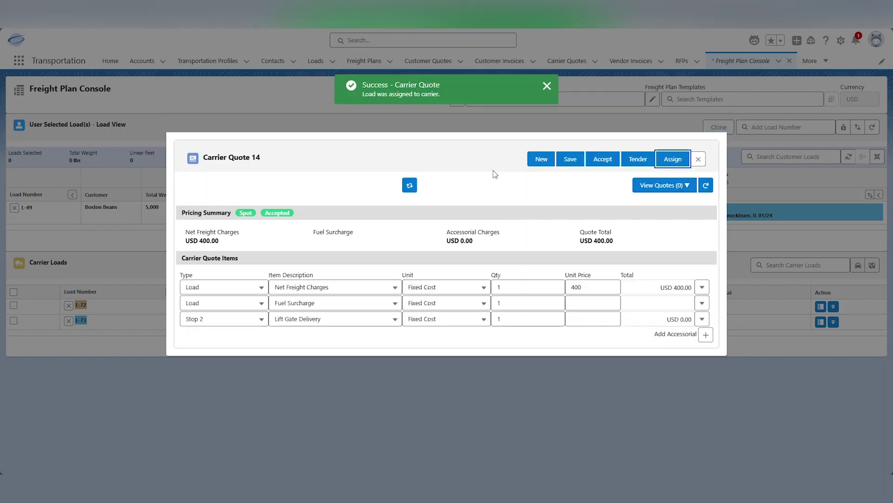
left_click(699, 118)
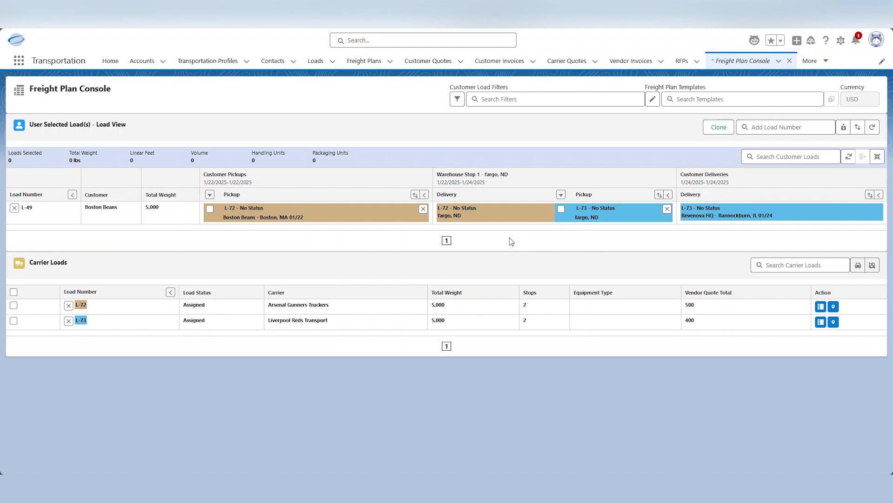
Step: Open the Financial Summary for L-49 and examine its customer quote total and carrier quote total
left_click(844, 128)
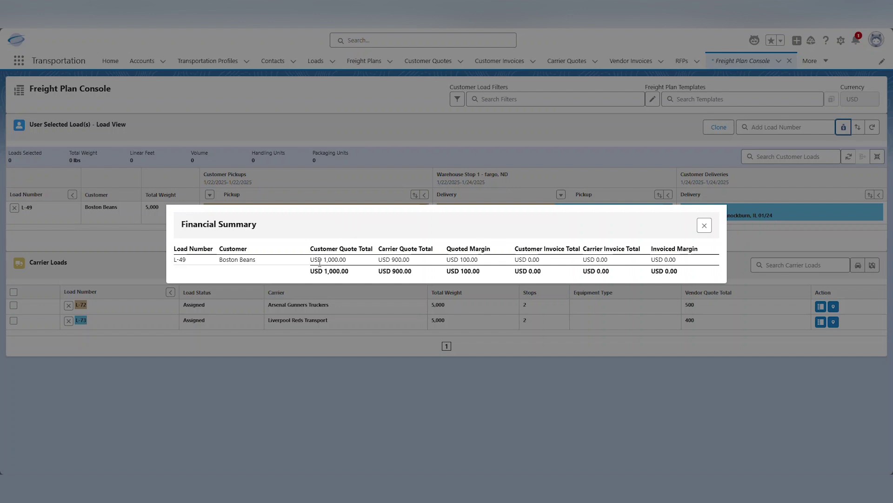
left_click_drag(325, 259, 349, 264)
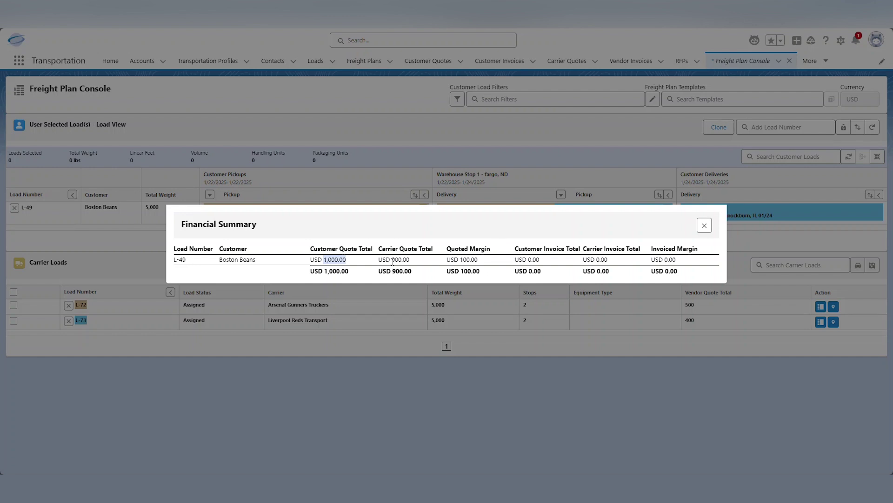
left_click_drag(391, 259, 410, 260)
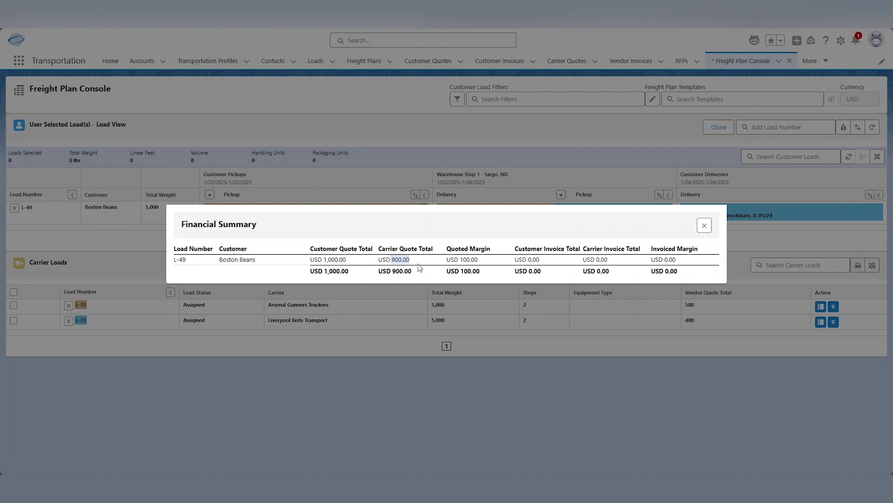